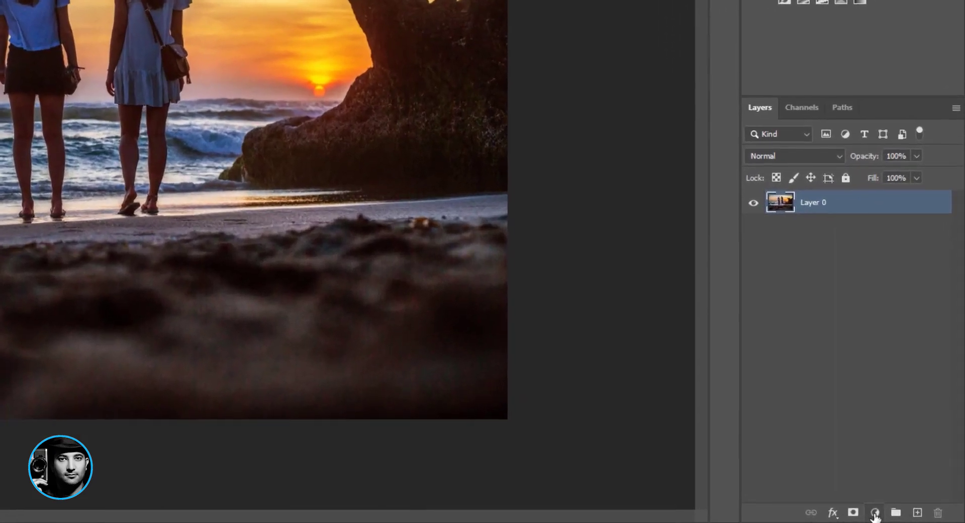
Step: Start a Color Lookup adjustment layer above the beach sunset photo's Layer 0
left_click(907, 516)
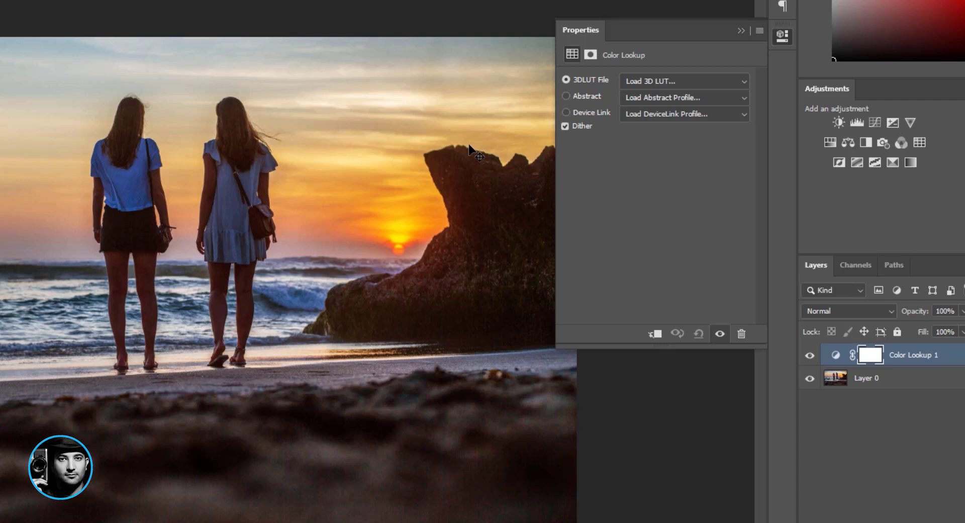
Step: Try Bleach Bypass.look, Candlelight.CUBE and Crisp_Warm.look, stepping through to Crisp_Winter.look
left_click(670, 78)
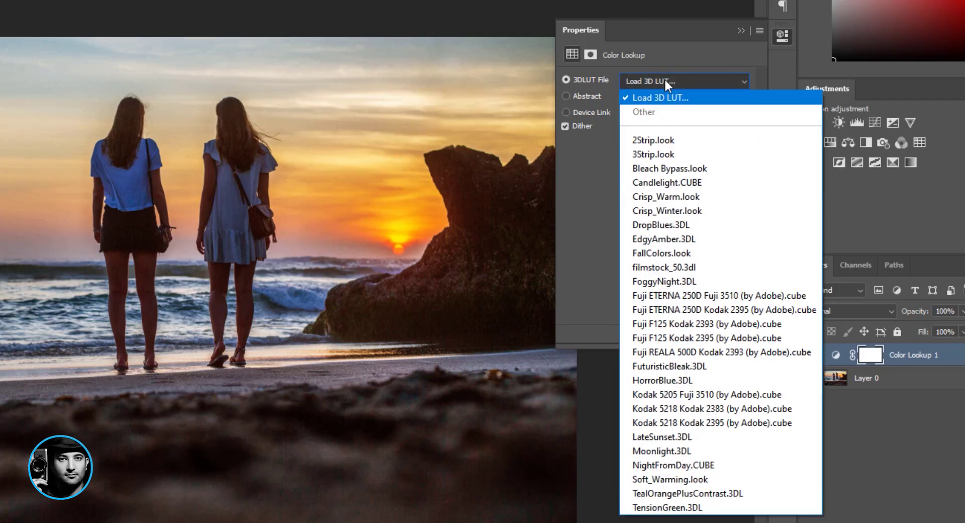
left_click(670, 170)
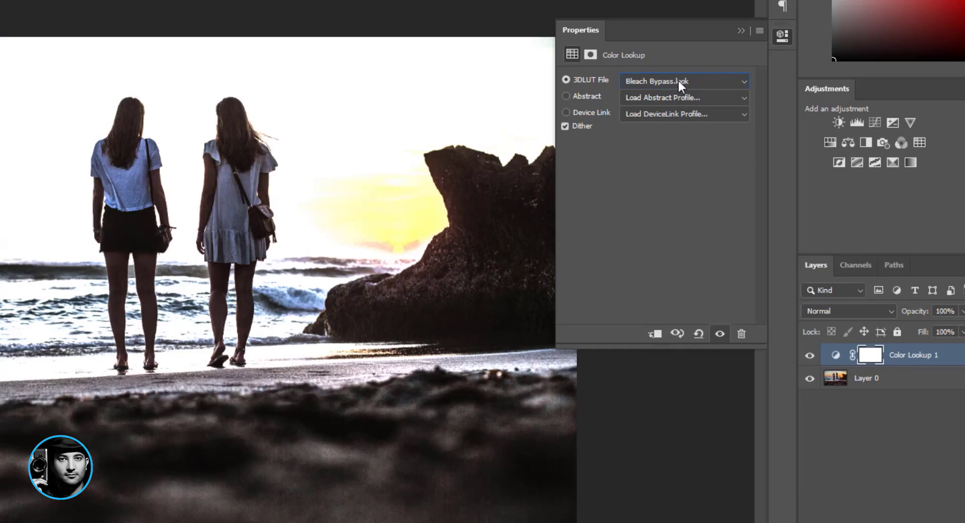
key("Down")
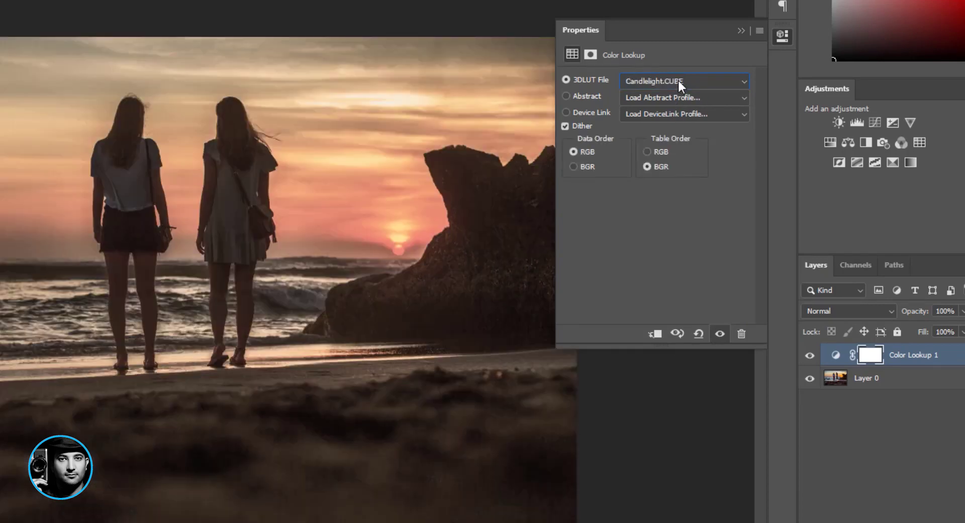
key("Down")
key("Down")
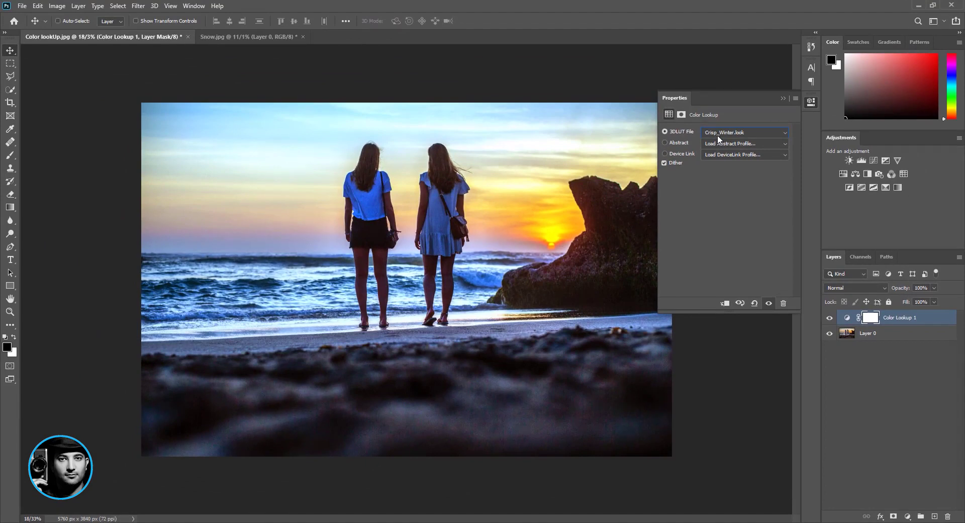
Step: Add a second Color Lookup layer, moving from Bleach Bypass.look to Fuji ETERNA 250D Kodak 2395
left_click(907, 516)
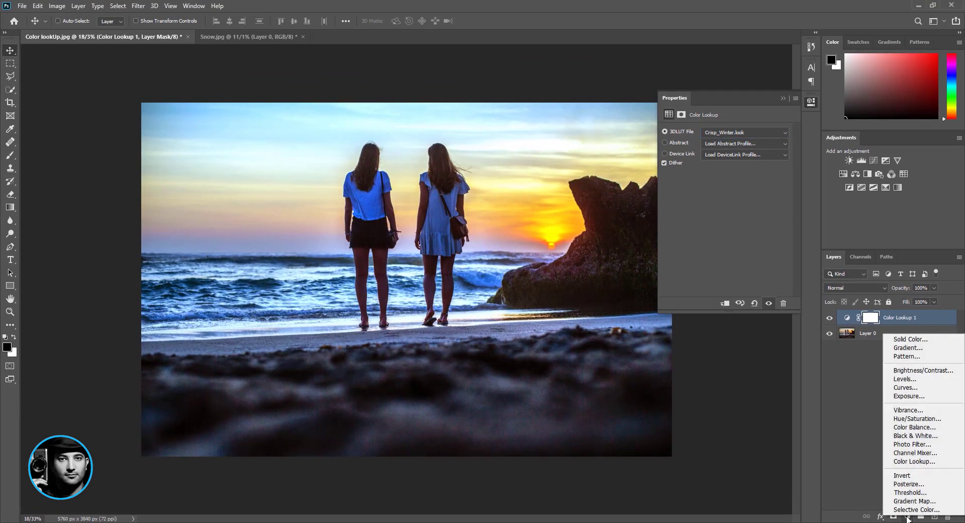
left_click(925, 461)
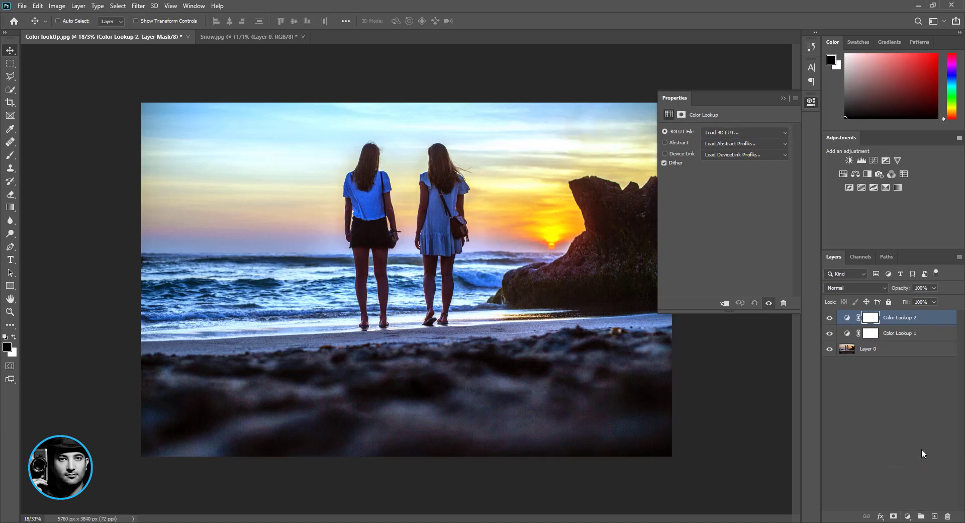
left_click(743, 132)
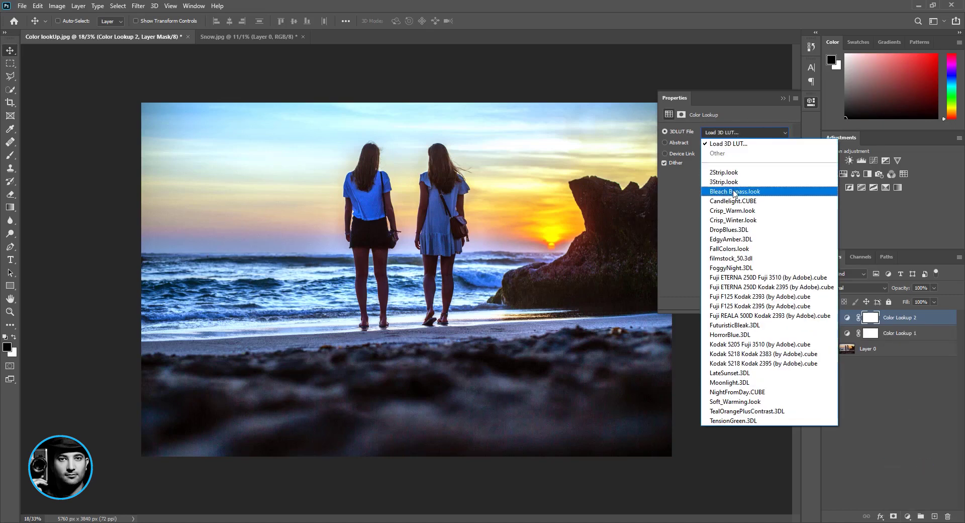
left_click(735, 192)
scroll(731, 132, "down", 1)
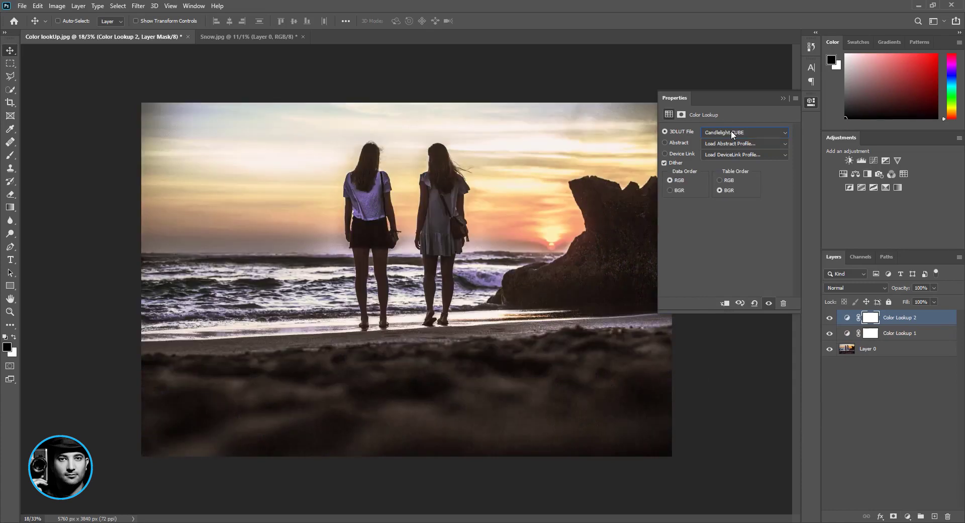
scroll(731, 132, "down", 3)
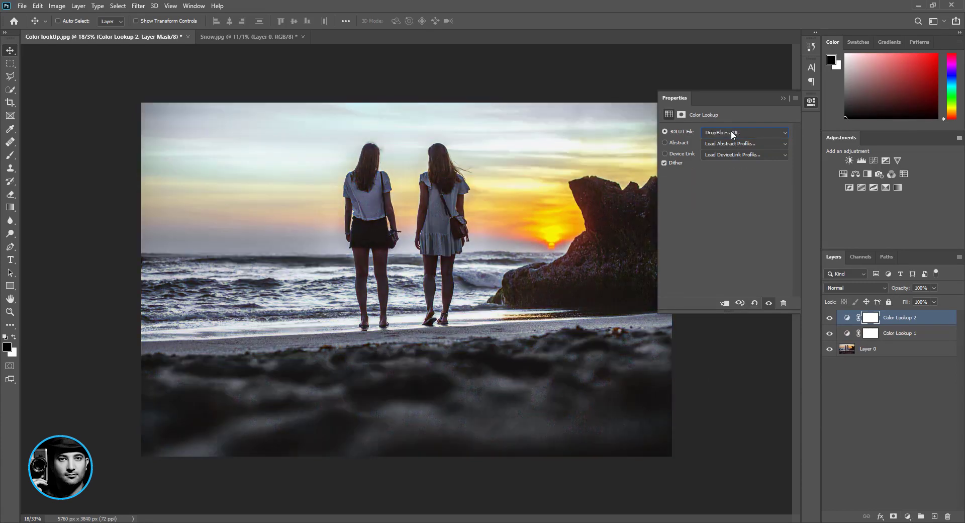
scroll(730, 132, "down", 1)
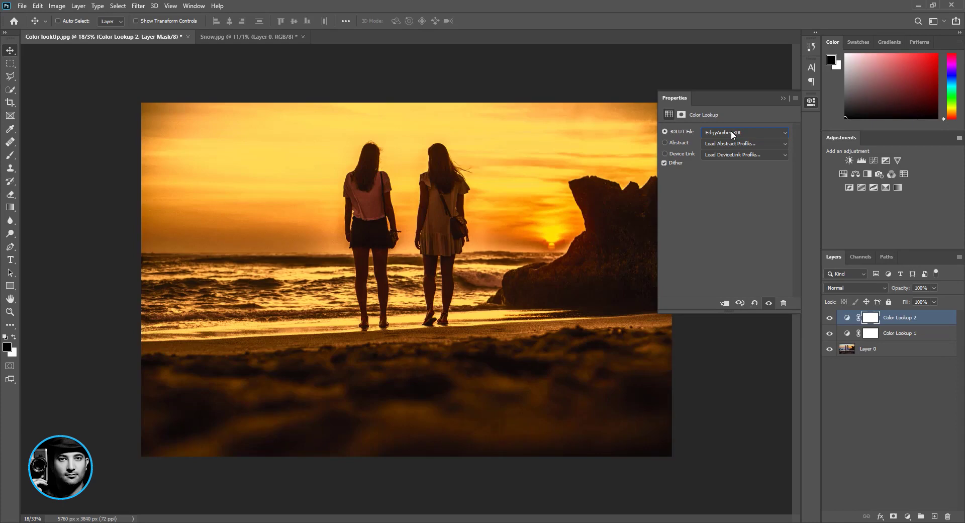
scroll(731, 131, "down", 3)
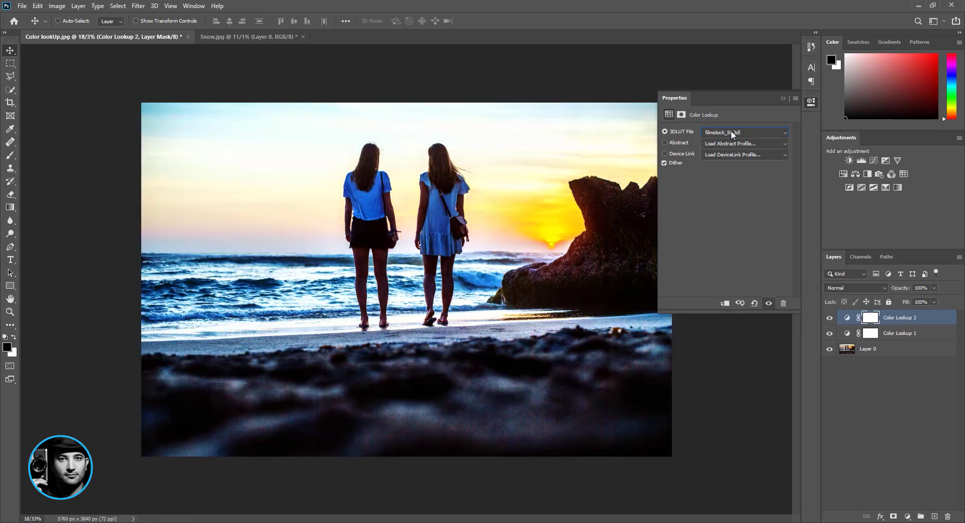
scroll(731, 131, "down", 2)
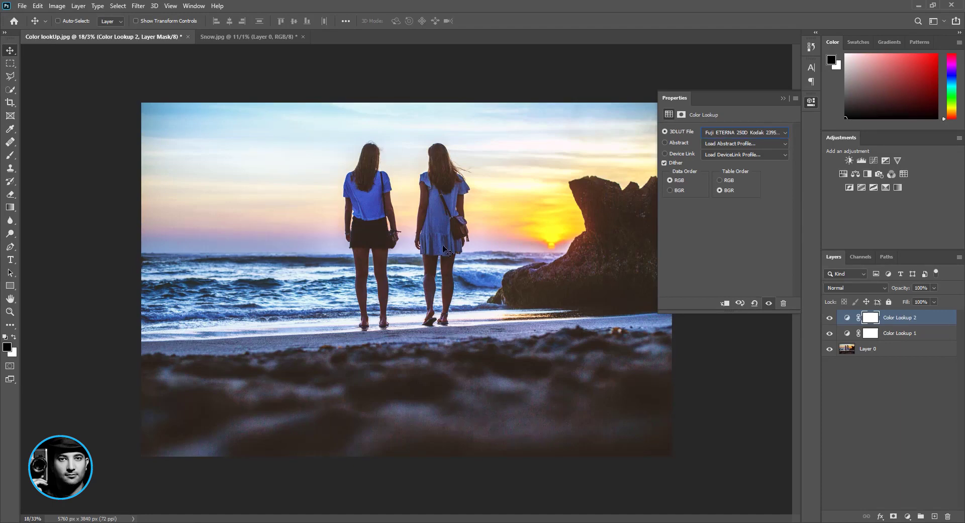
Step: Add a third Color Lookup layer set to Candlelight.CUBE, then begin a fourth one
left_click(906, 516)
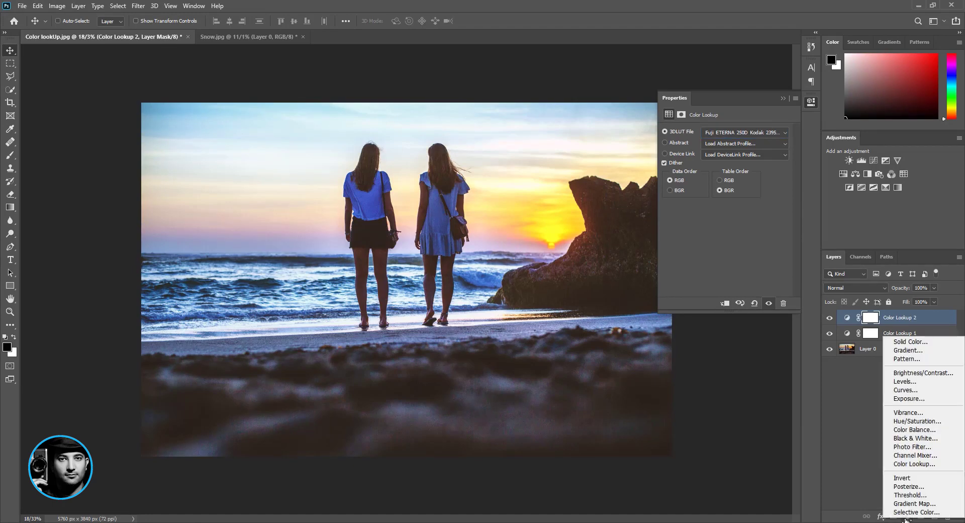
left_click(907, 463)
left_click(719, 131)
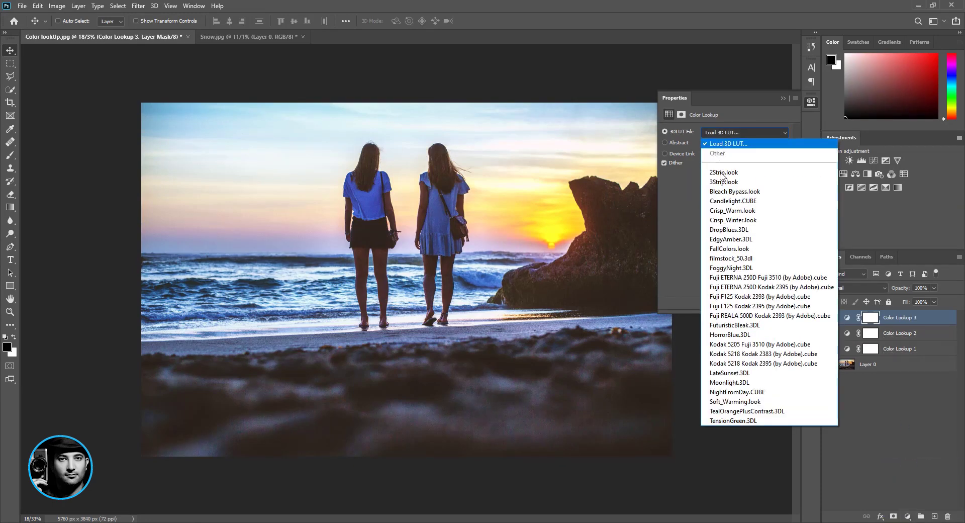
left_click(726, 204)
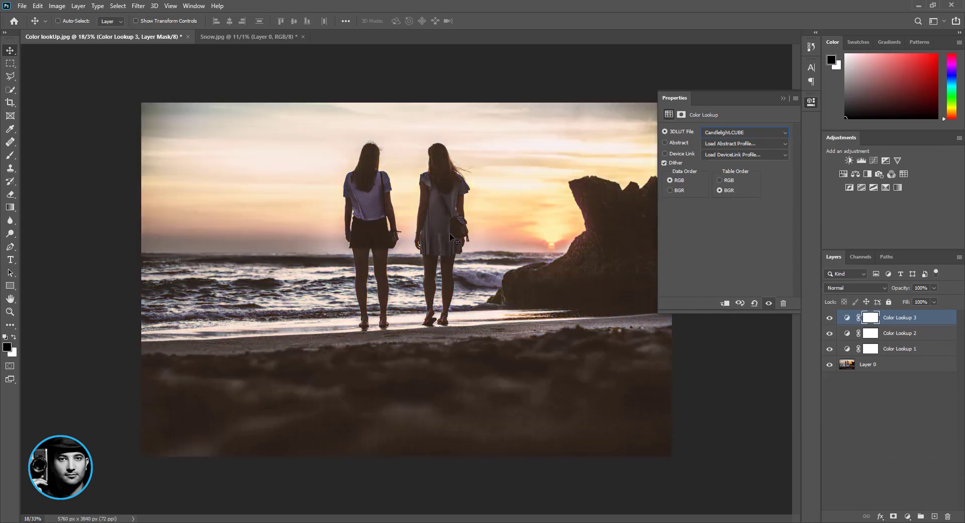
left_click(903, 516)
Step: Add Color Lookup 4, trying Fuji ETERNA 250D Fuji 3510 before settling on Kodak 2395
left_click(915, 468)
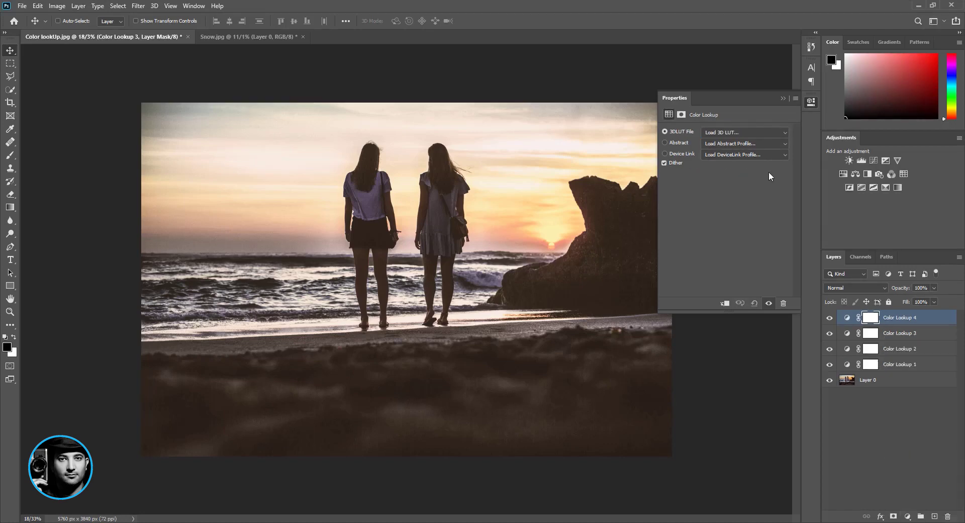
left_click(729, 130)
left_click(718, 279)
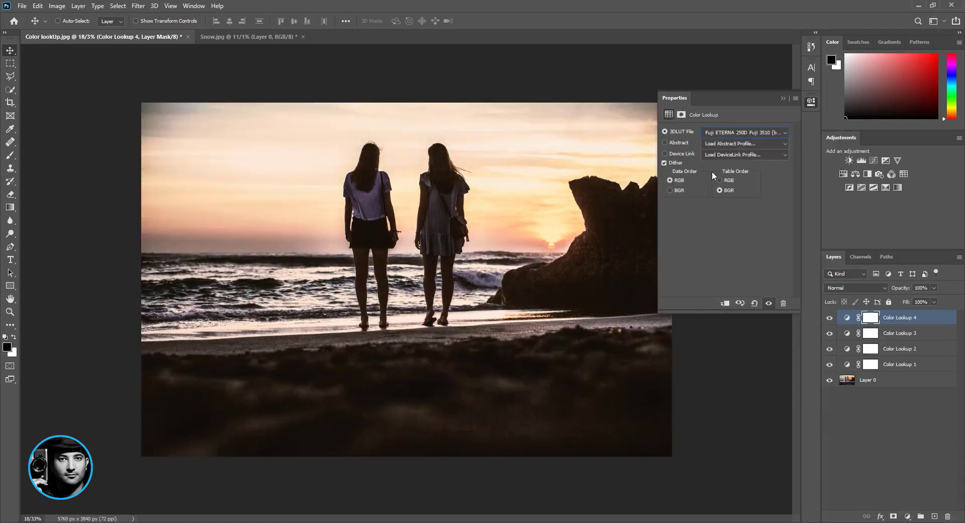
scroll(719, 130, "down", 2)
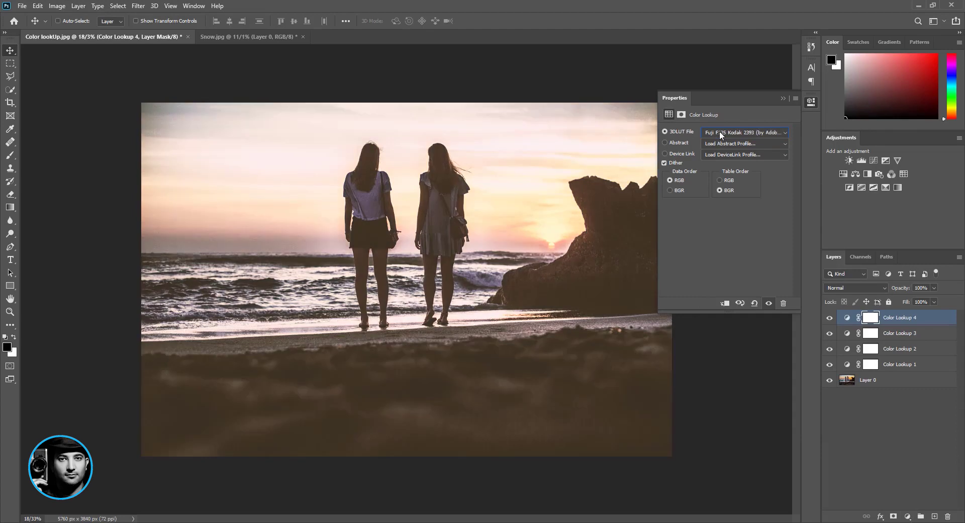
scroll(719, 131, "up", 1)
Step: Lower the opacity of Color Lookup 4 (44%), Color Lookup 3 and Color Lookup 2 (85%)
left_click_drag(905, 291, 872, 290)
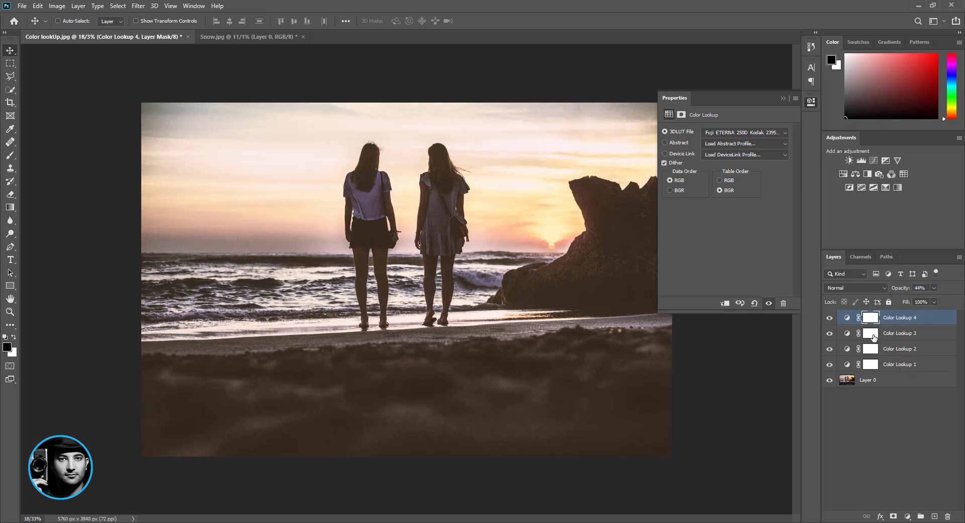
left_click(894, 333)
left_click_drag(897, 290, 880, 289)
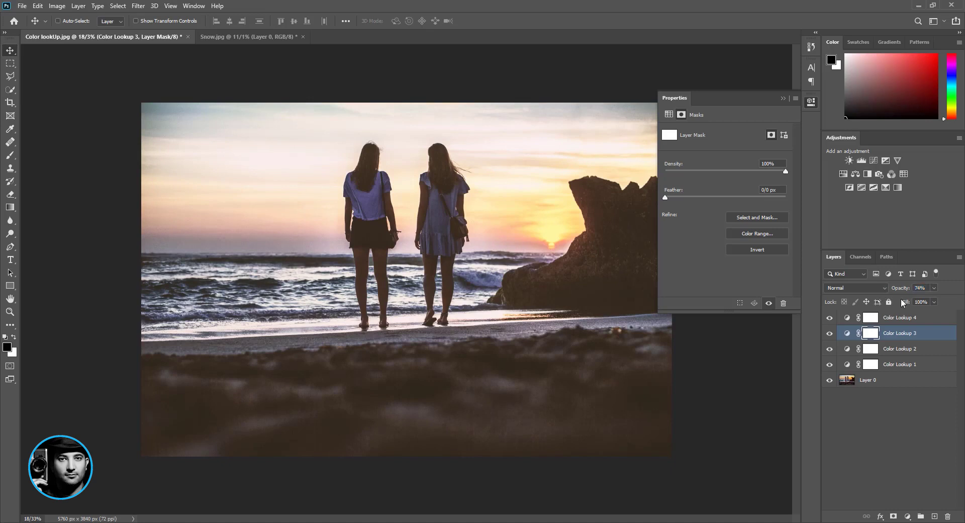
key("alt+bracketleft")
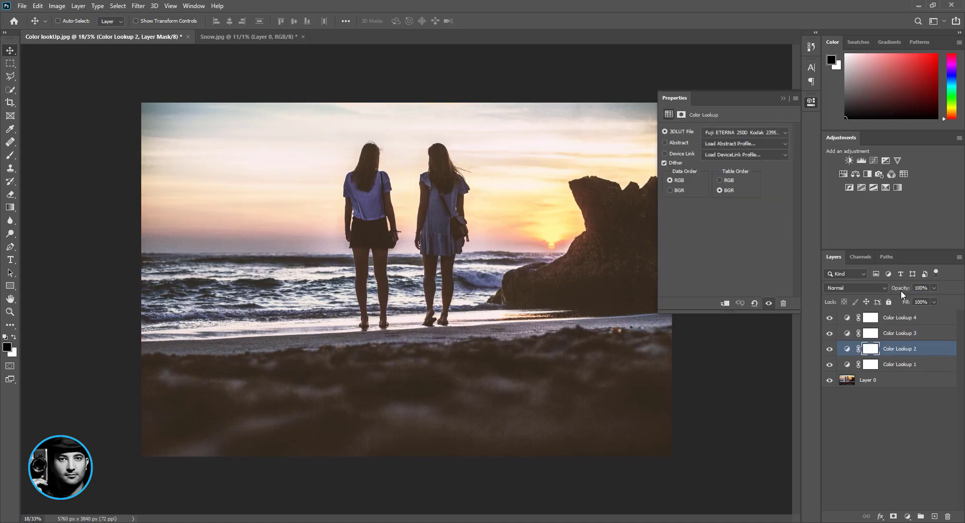
mouse_move(901, 290)
left_mouse_down()
mouse_move(885, 288)
mouse_move(893, 290)
left_mouse_up()
left_click(889, 365)
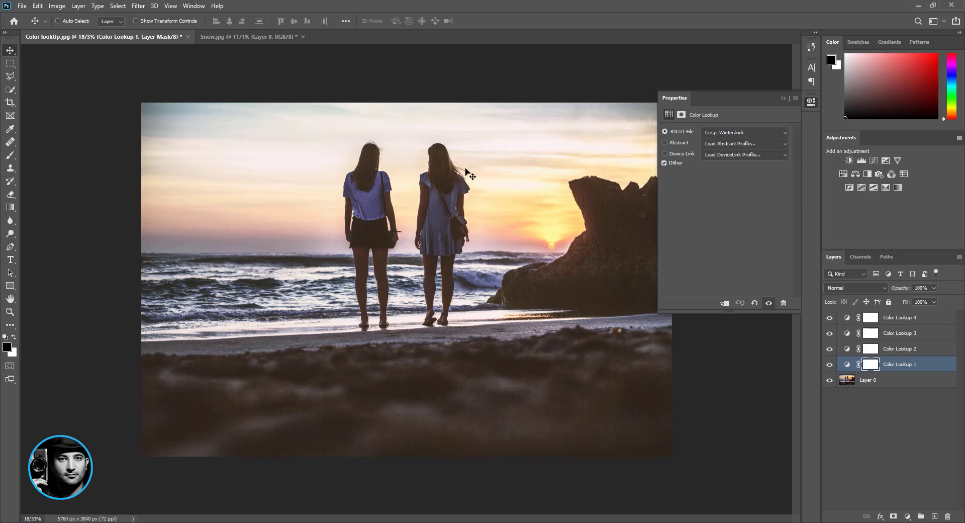
Step: Group Color Lookup 1–4 with Ctrl+G and name the group 'clor lookup'
left_click(911, 319, "shift")
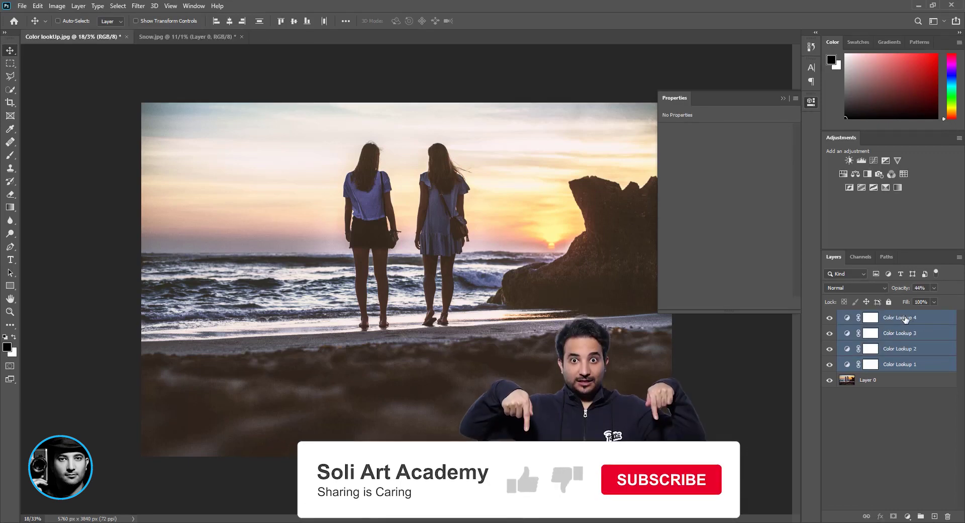
key("ctrl+g")
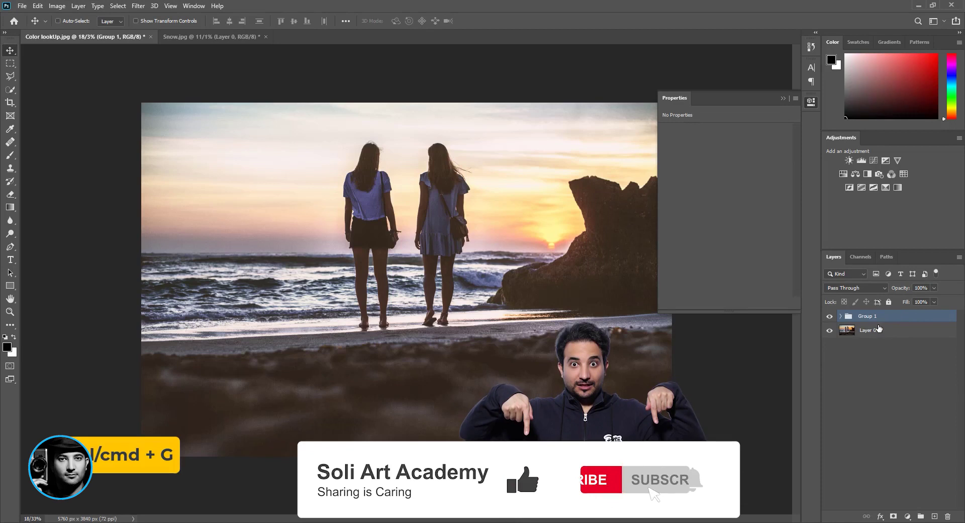
type("cl")
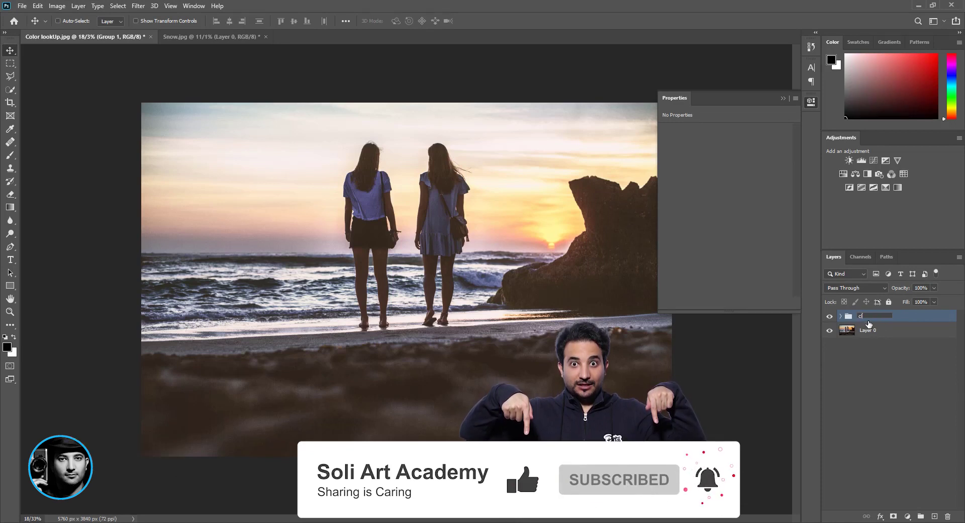
type("or look")
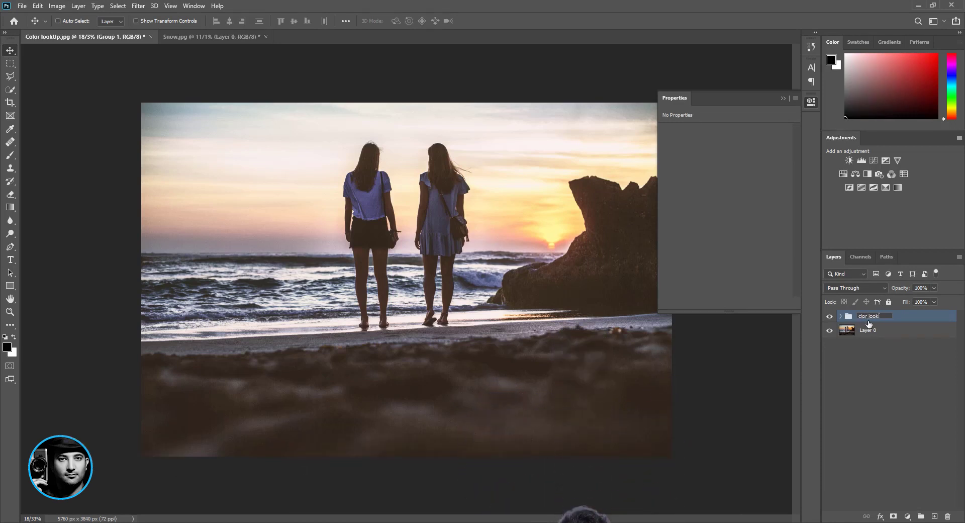
type("up")
key("Return")
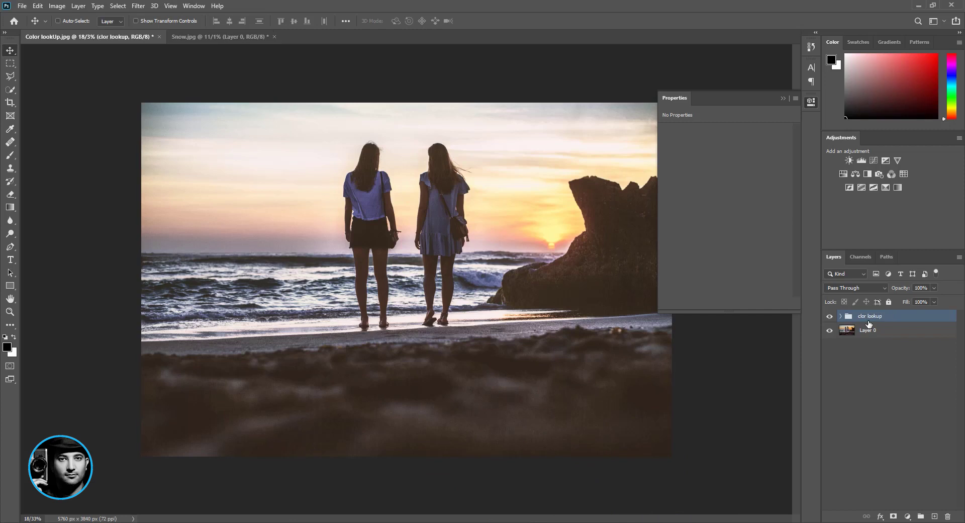
left_click(866, 332)
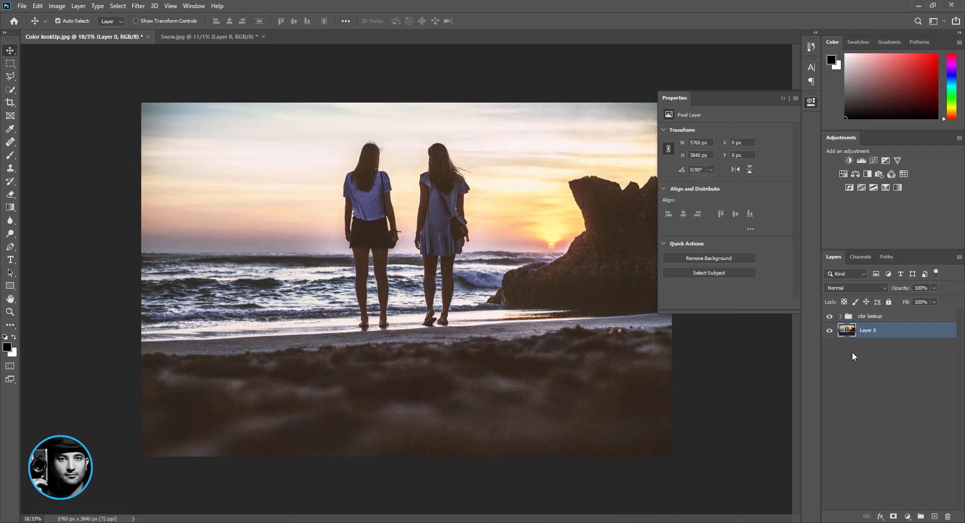
Step: Duplicate Layer 0 with Ctrl+J into Layer 0 copy, copy 2 and copy 3
key("ctrl+j")
key("ctrl+j")
key("ctrl+j")
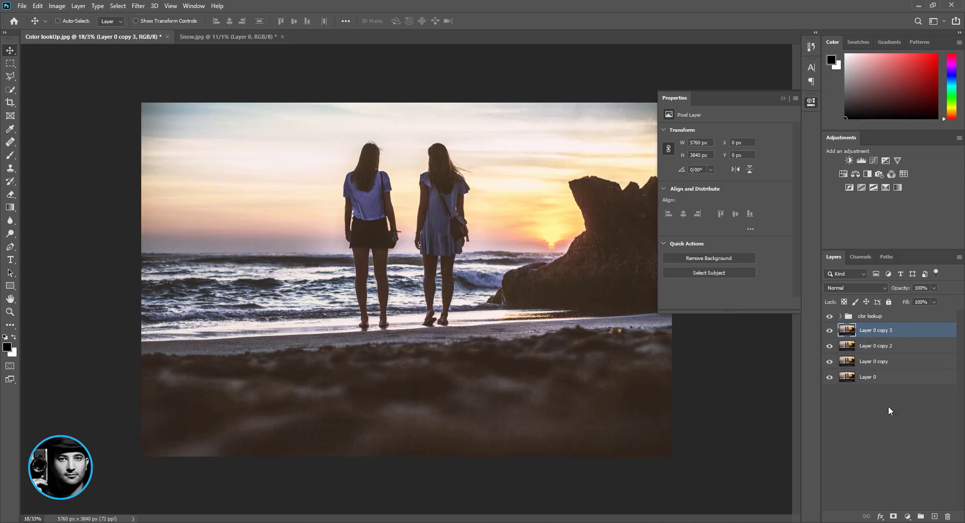
left_click(906, 516)
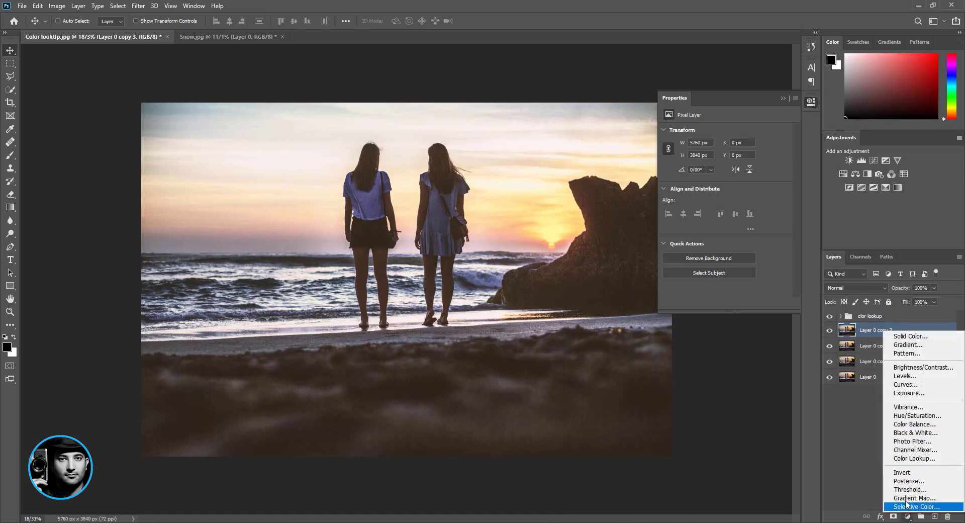
Step: Add a Curves layer raising the midpoint to 128/153 and a Color Balance layer at Yellow/Blue +28
left_click(912, 389)
left_click_drag(735, 204, 735, 195)
left_click(906, 516)
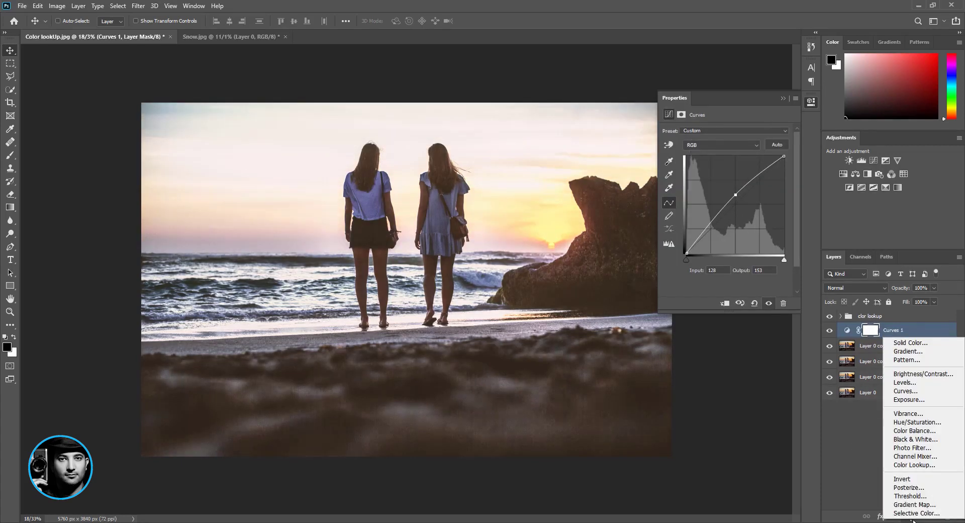
left_click(912, 430)
left_click_drag(712, 186, 724, 186)
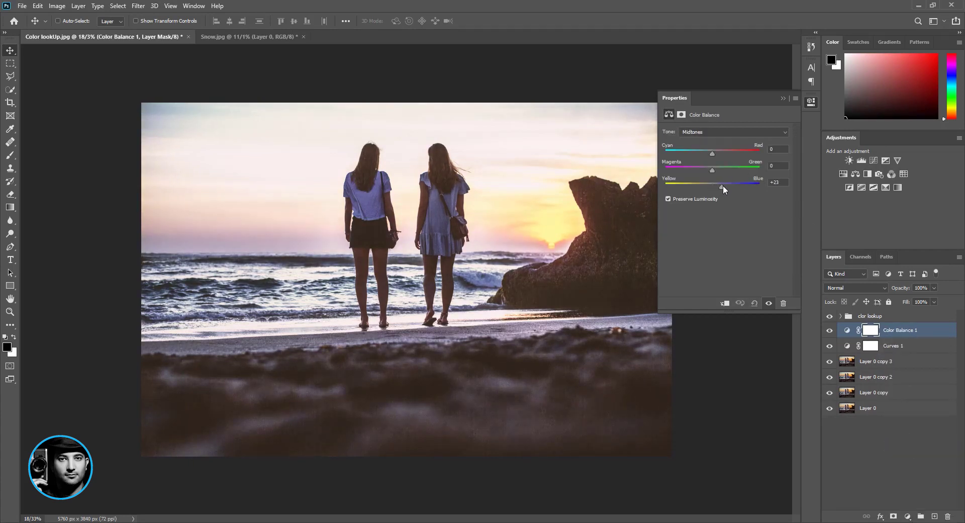
Step: Rename the group from 'clor lookup' to 'color lookup'
left_click(862, 317)
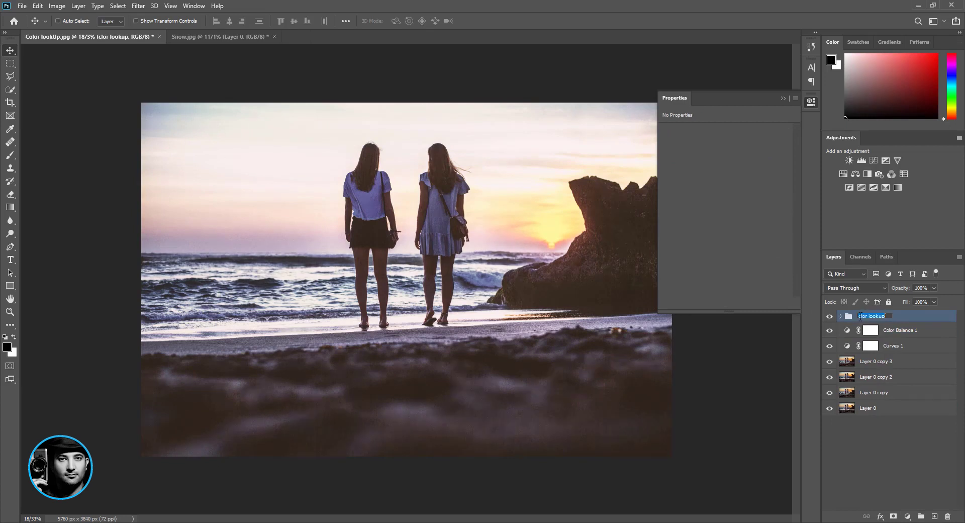
left_click(860, 316)
type("o")
key("Return")
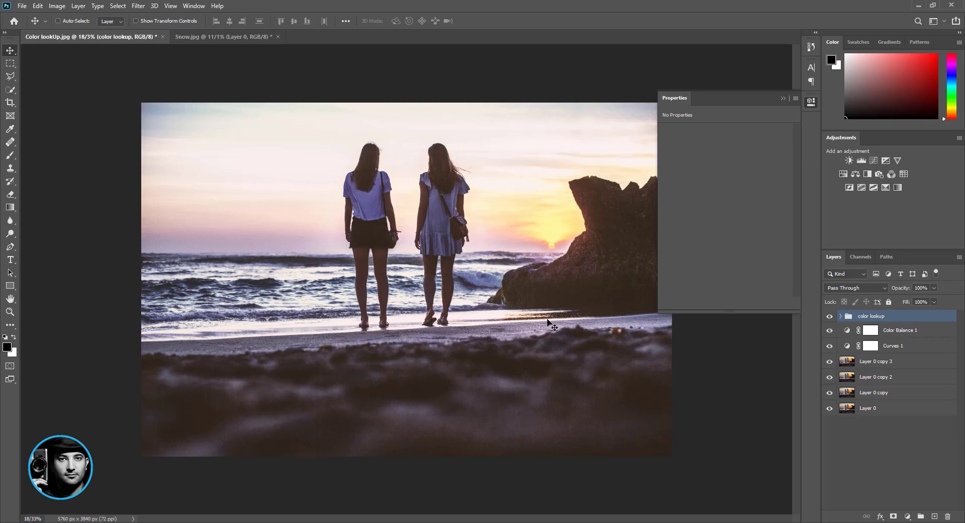
left_click(900, 334)
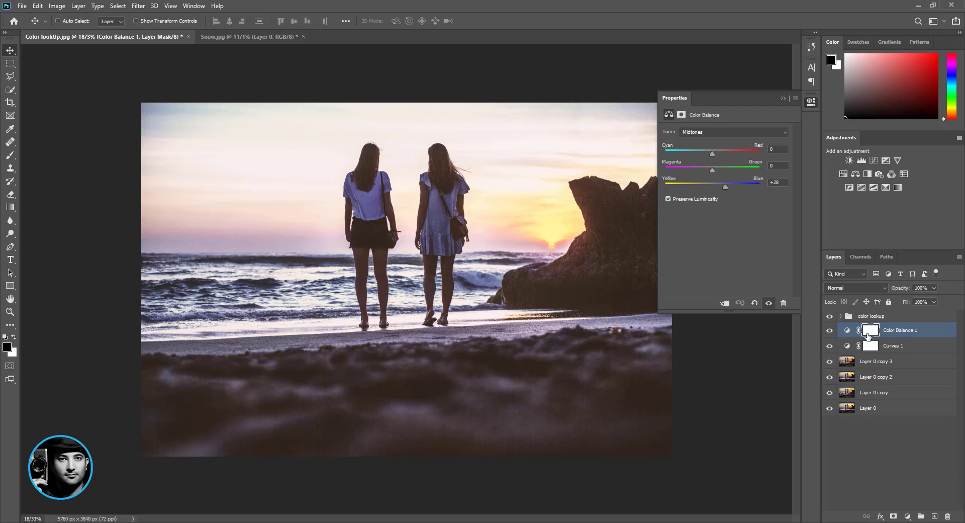
Step: Select layers Color Balance 1 down to Layer 0 and merge them into one
left_click(890, 411, "shift")
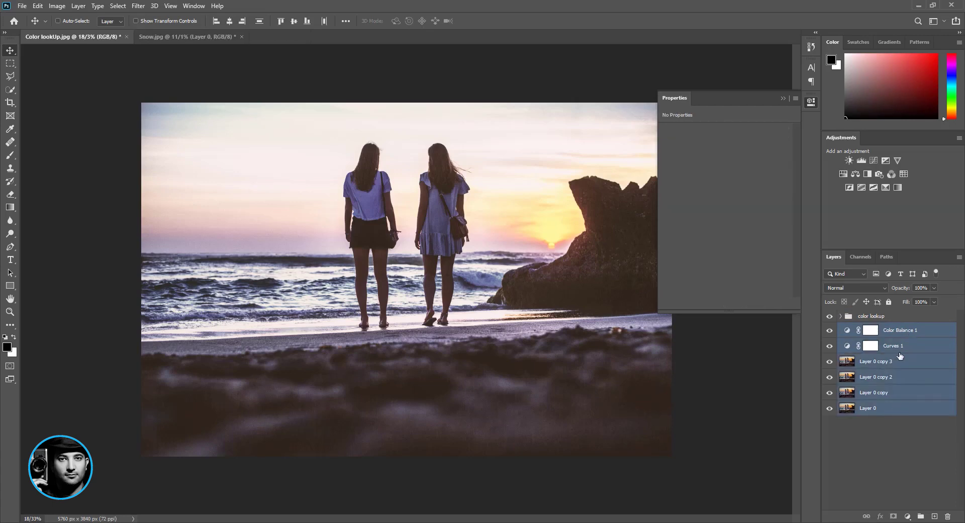
right_click(911, 393)
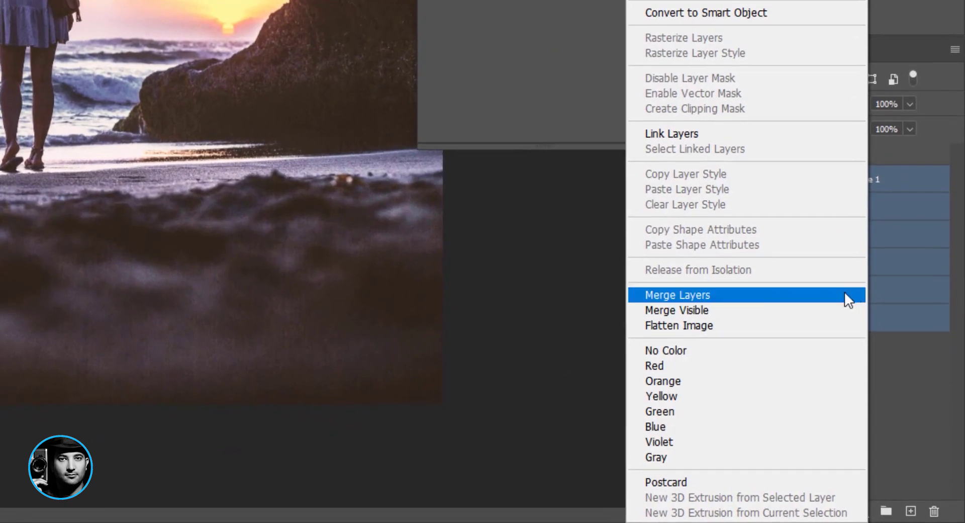
left_click(746, 294)
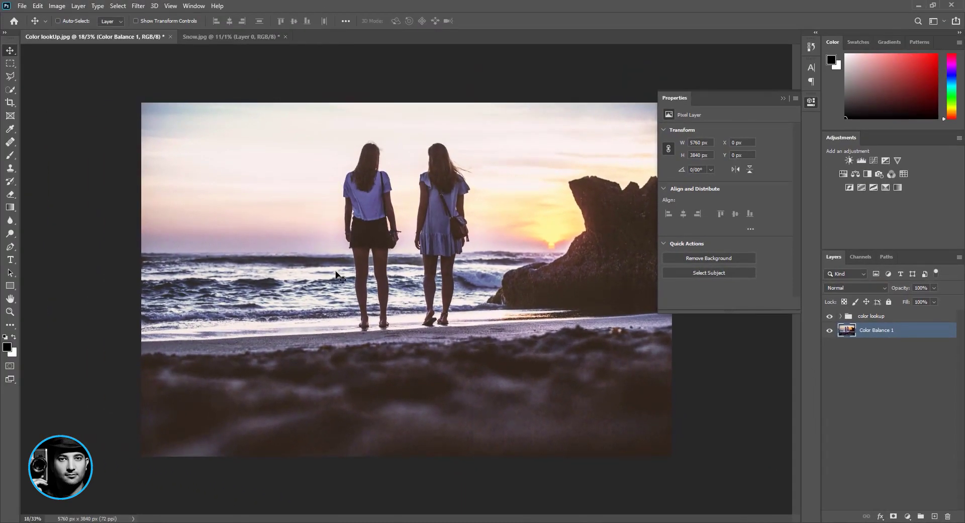
left_click(22, 6)
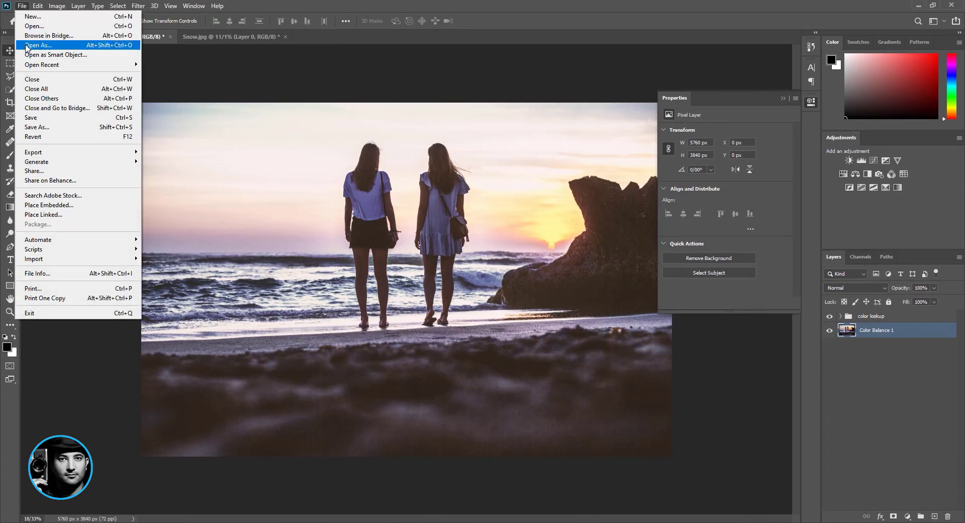
mouse_move(63, 152)
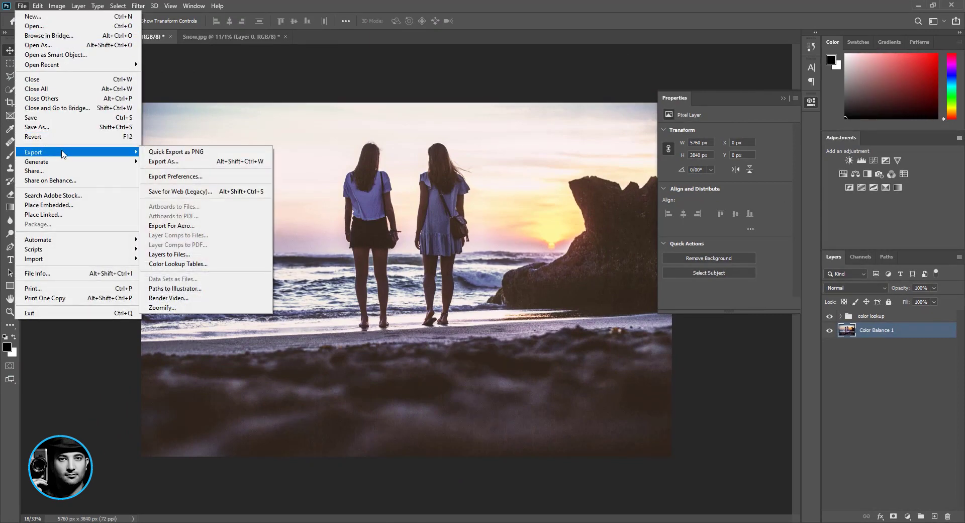
left_click(229, 265)
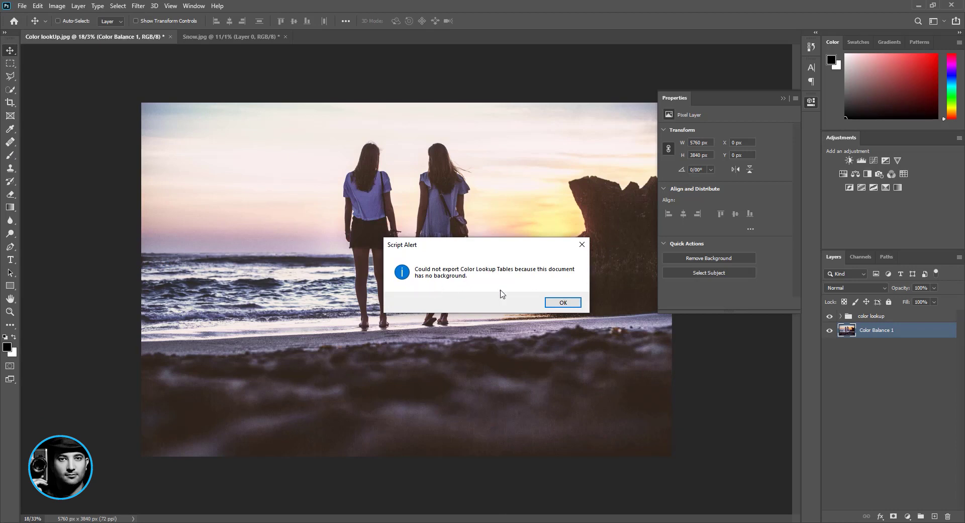
left_click(563, 302)
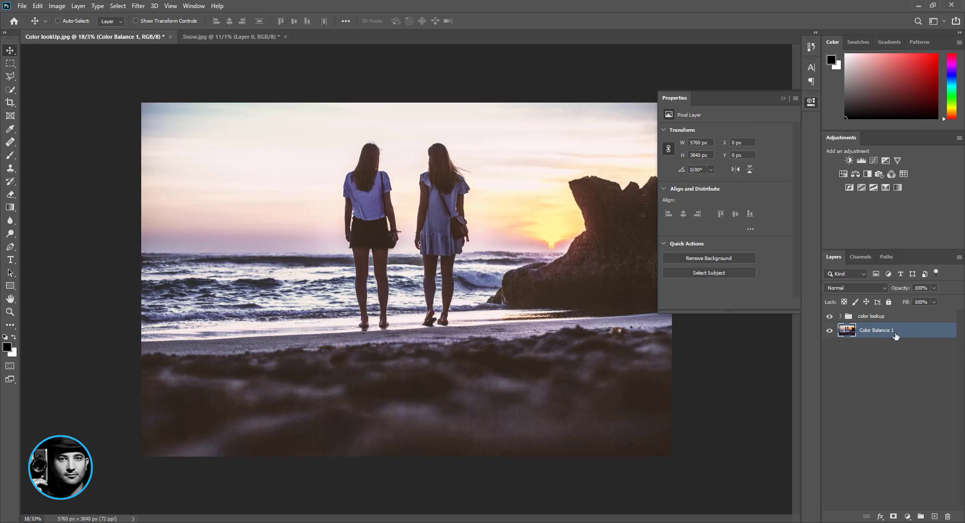
left_click(84, 7)
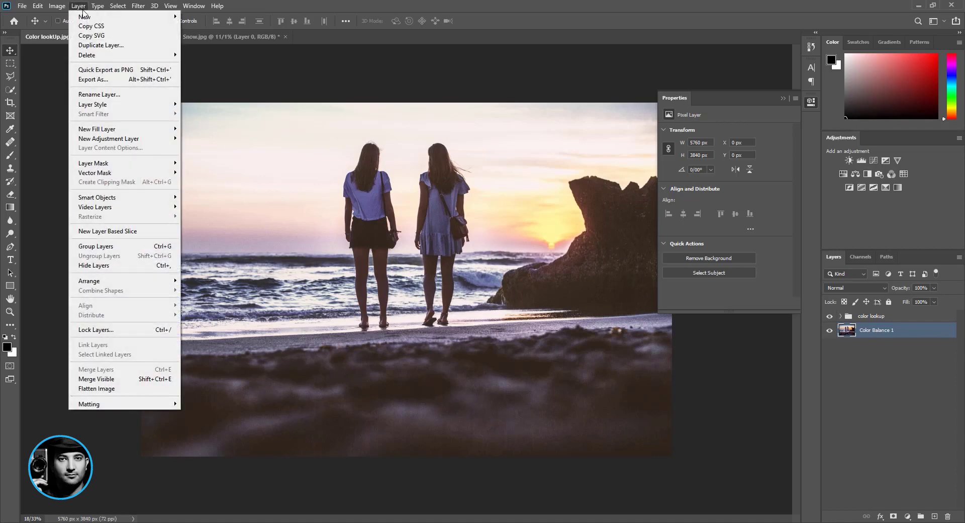
mouse_move(134, 18)
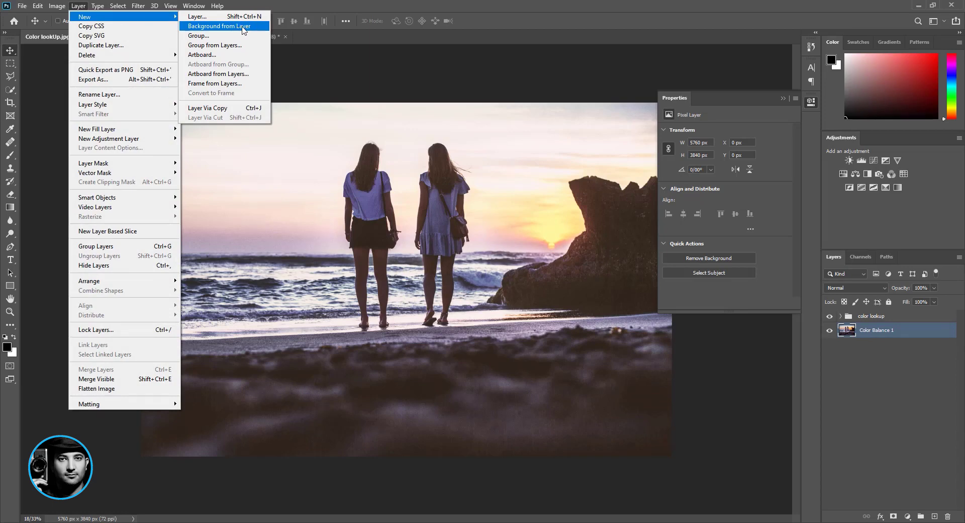
left_click(242, 27)
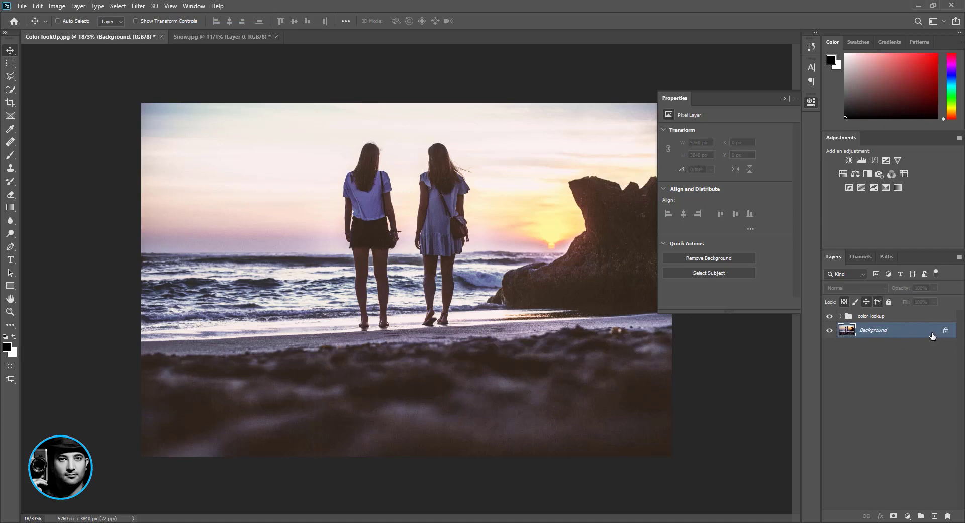
Step: Export the current grade as a CUBE lookup table at Medium quality, 32 grid points
left_click(22, 5)
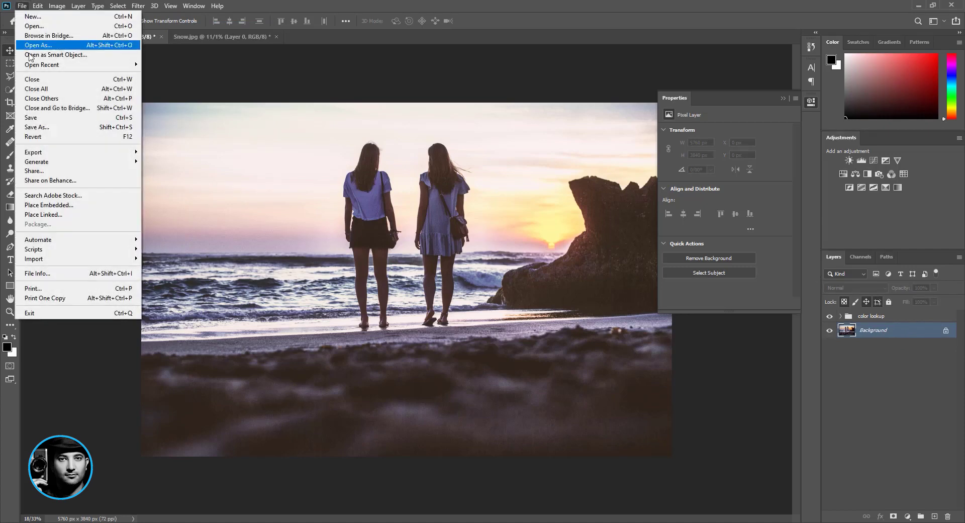
mouse_move(88, 153)
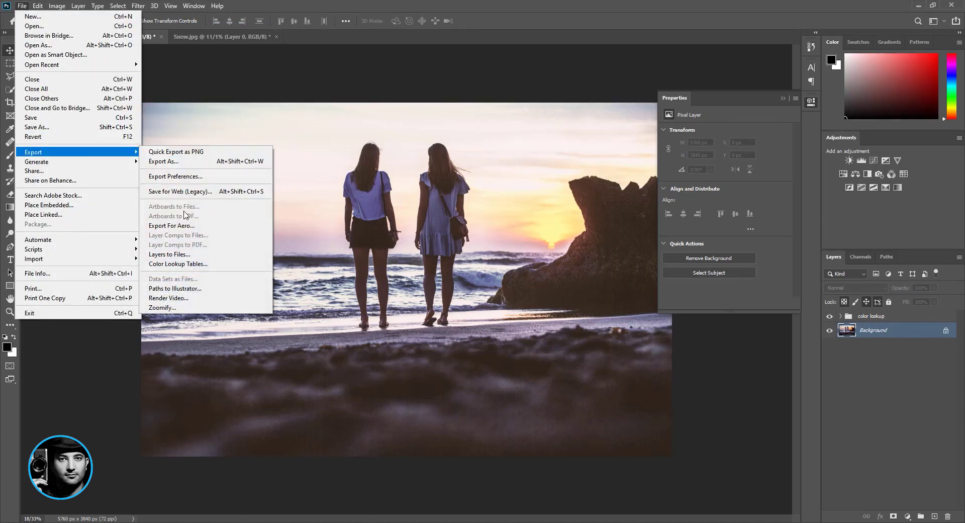
left_click(193, 263)
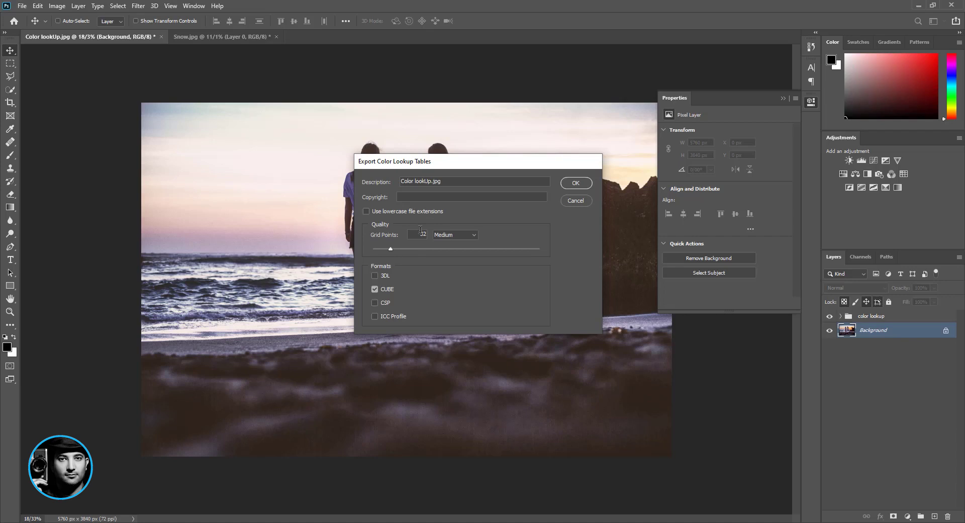
left_click(454, 235)
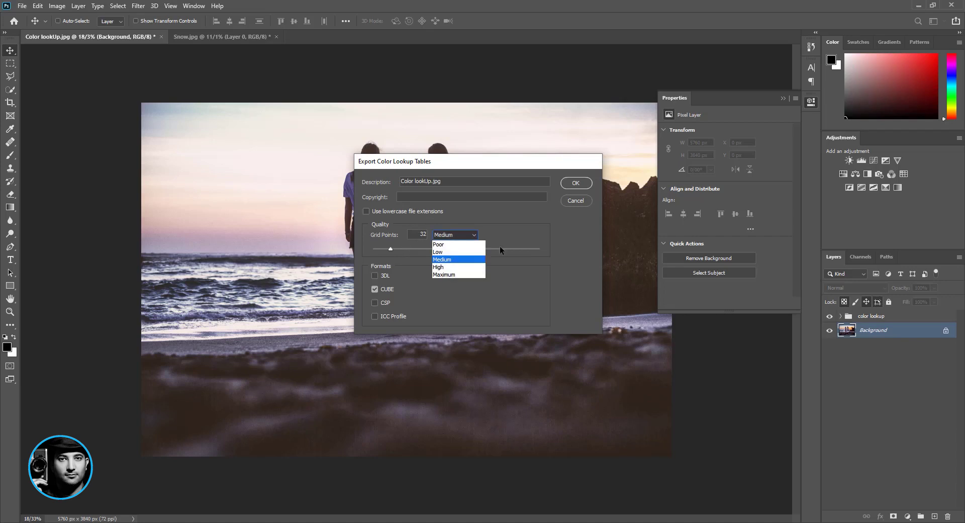
left_click(505, 234)
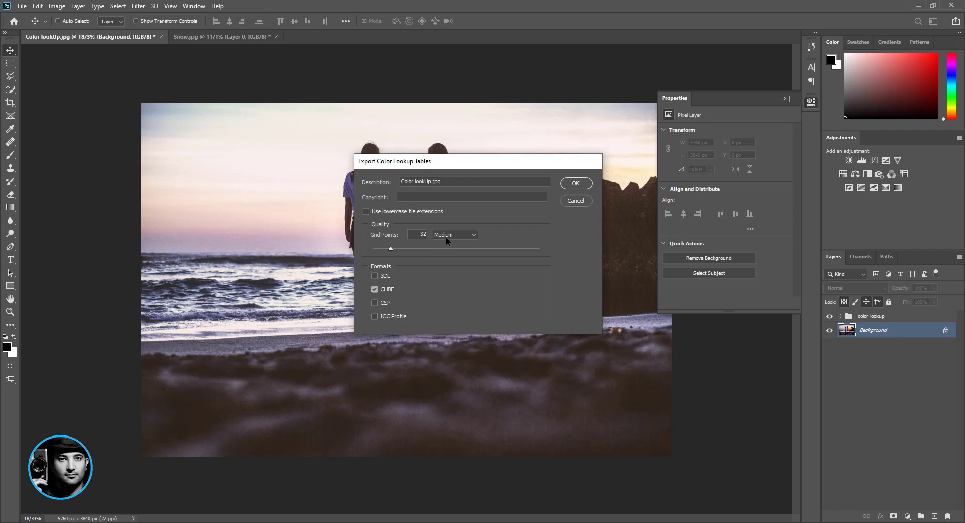
left_click(575, 184)
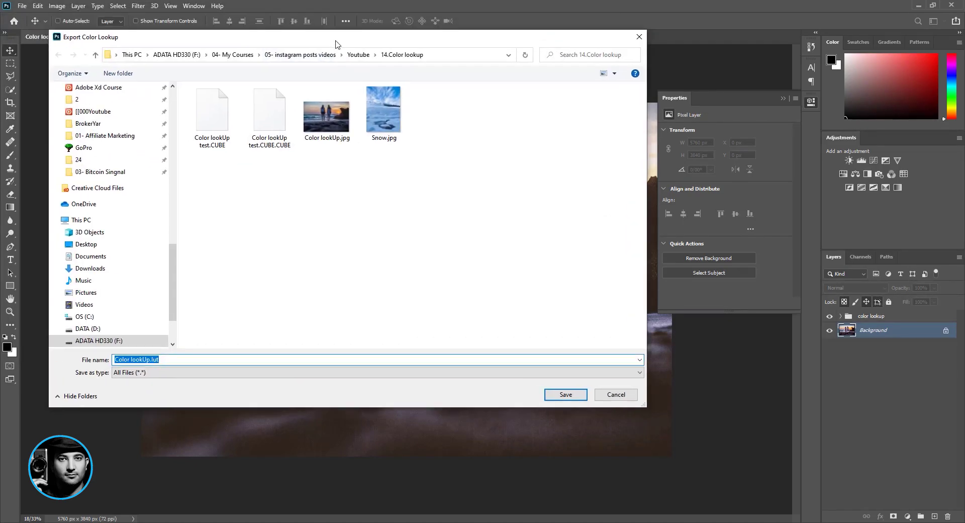
Step: Append 10 to the file name and save it as Color lookUp 10 in 14.Color lookup
left_click(149, 358)
type("10")
left_click(563, 395)
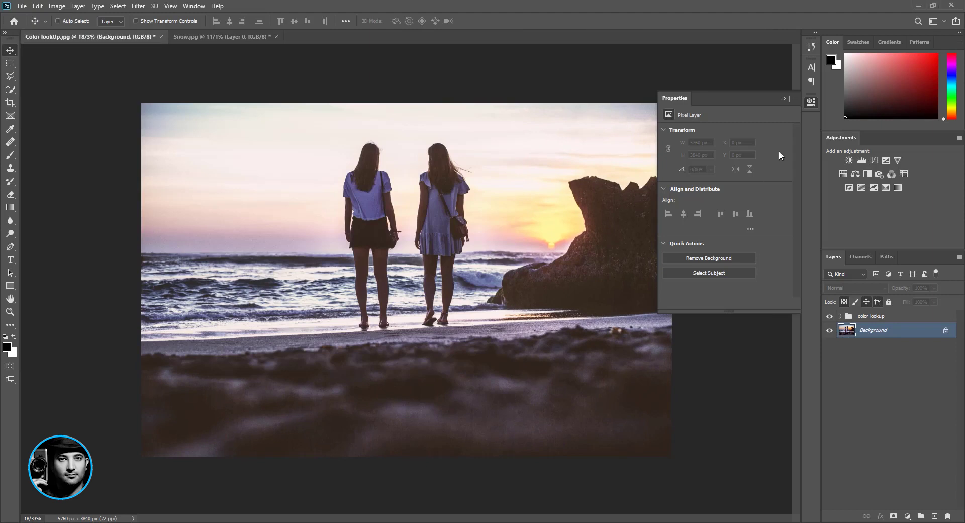
Step: Hide the color lookup group and add a new Color Lookup adjustment layer, showing its 3D LUT choices
left_click(810, 102)
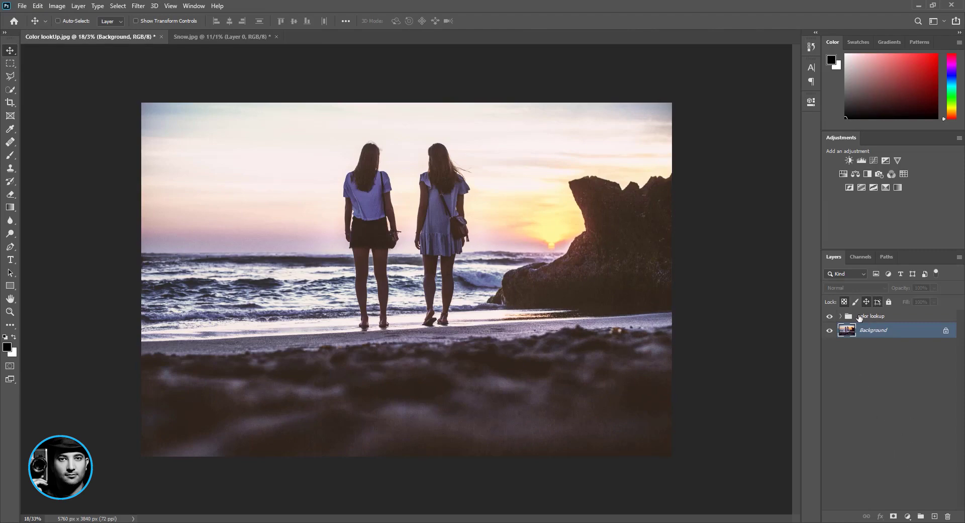
left_click(829, 316)
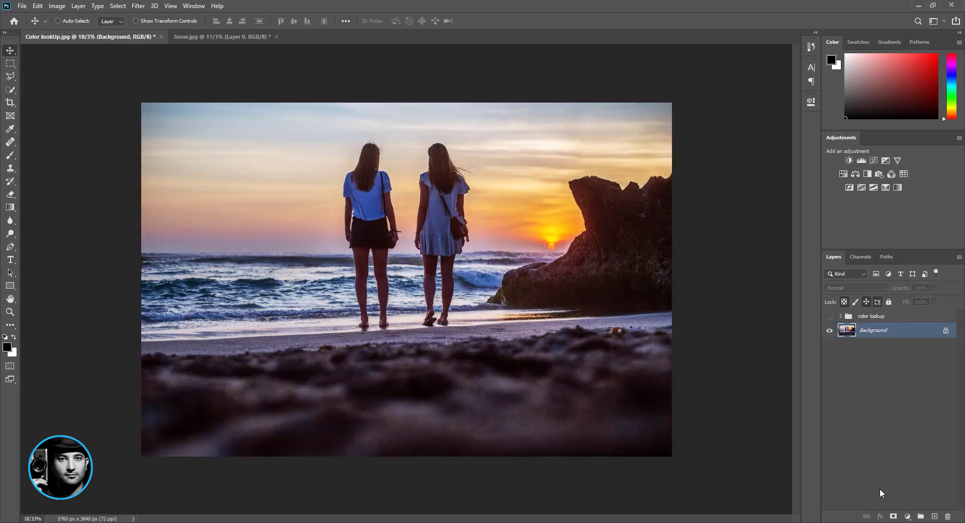
left_click(908, 517)
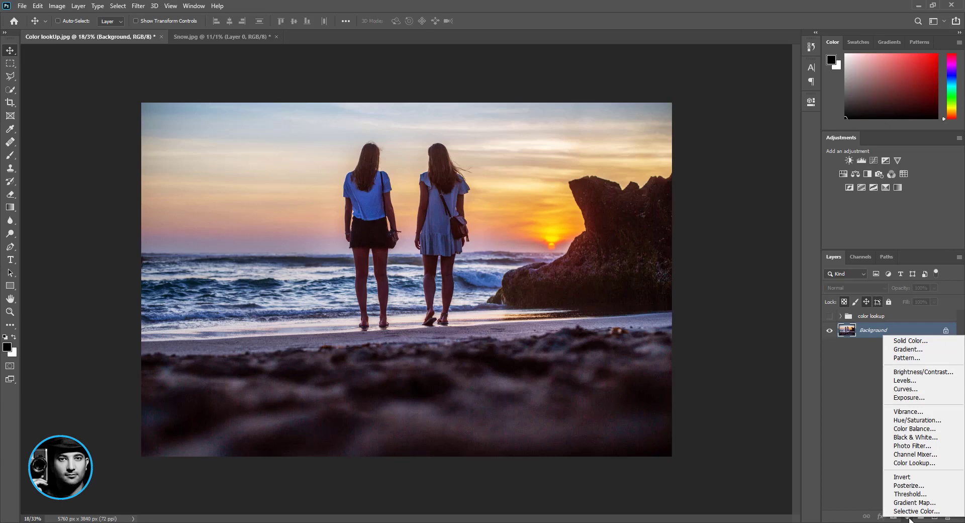
left_click(908, 462)
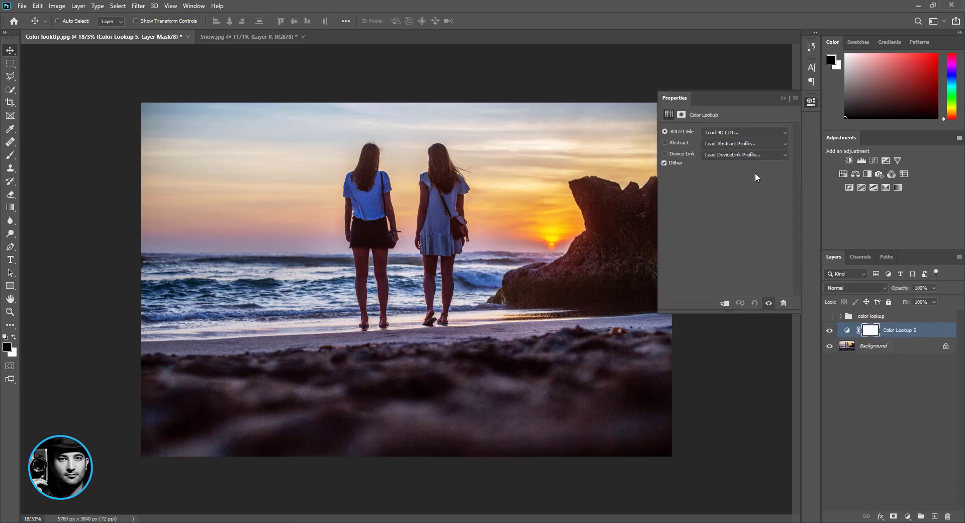
left_click(736, 134)
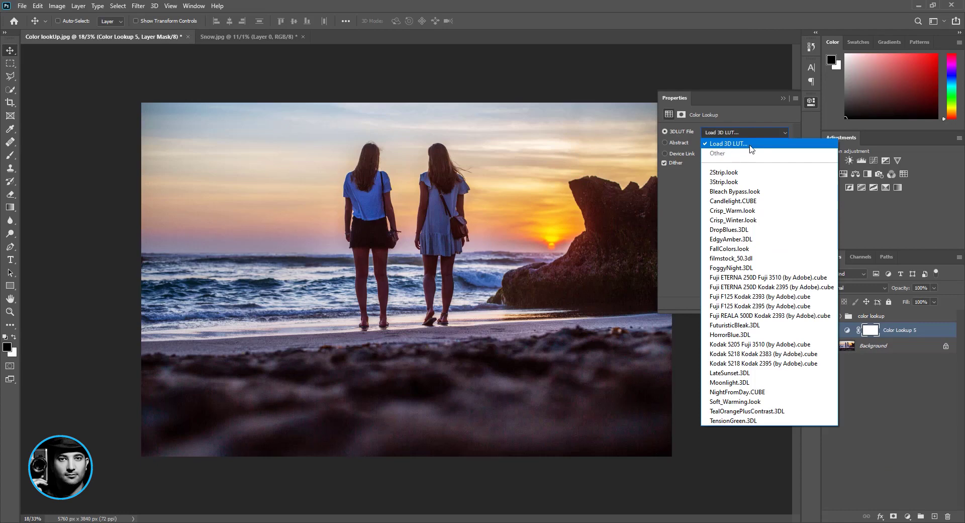
Step: Load Color lookUp 10.CUBE as the 3D LUT file of Color Lookup 5
left_click(751, 145)
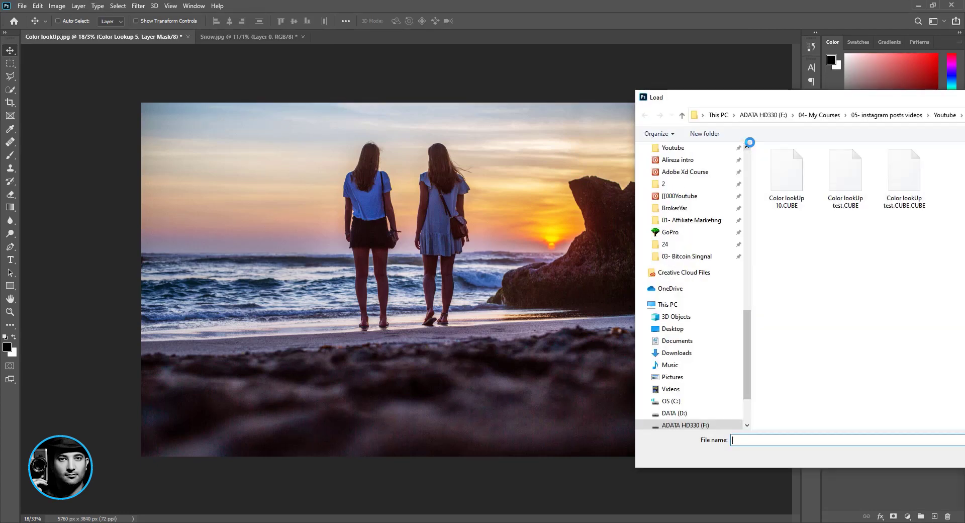
left_click_drag(744, 101, 251, 104)
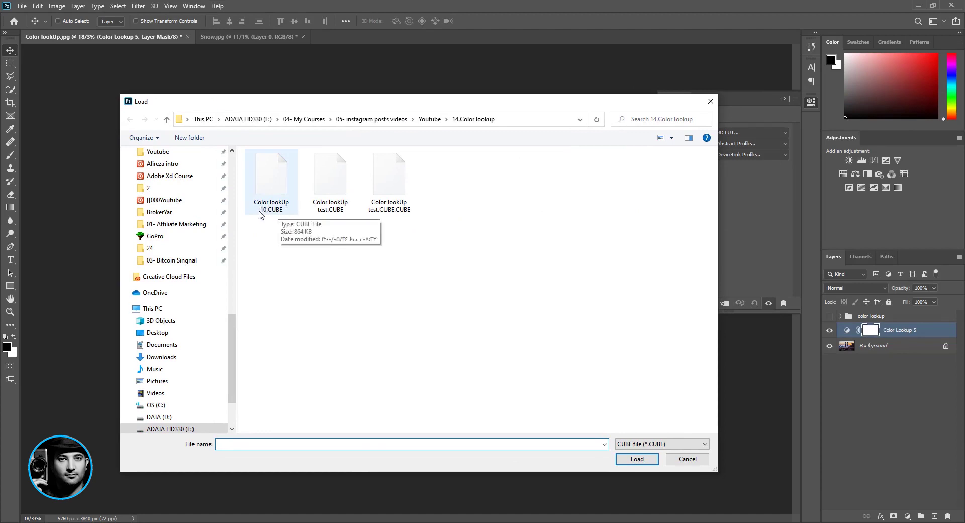
left_click(277, 190)
double_click(277, 190)
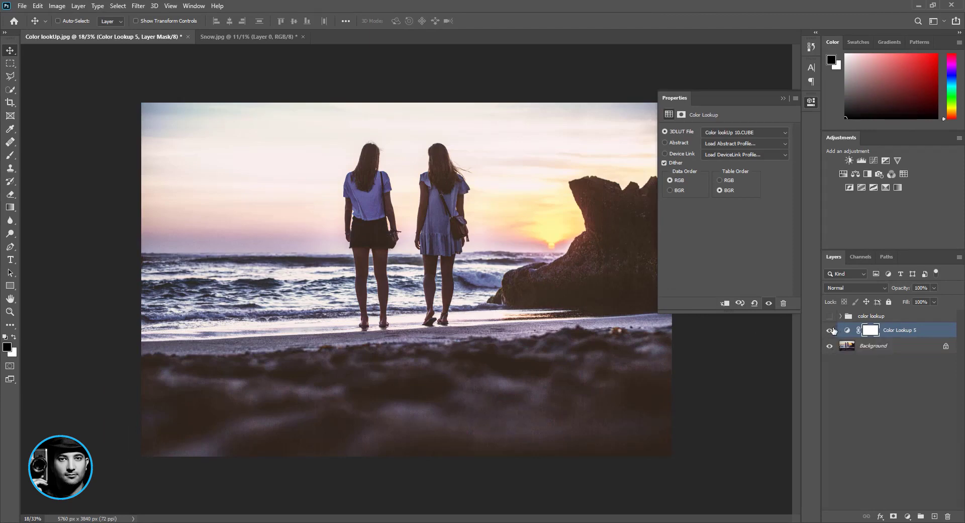
Step: Compare Color Lookup 5 against the original color lookup group's grade, ending with both hidden
left_click(829, 331)
left_click(839, 317)
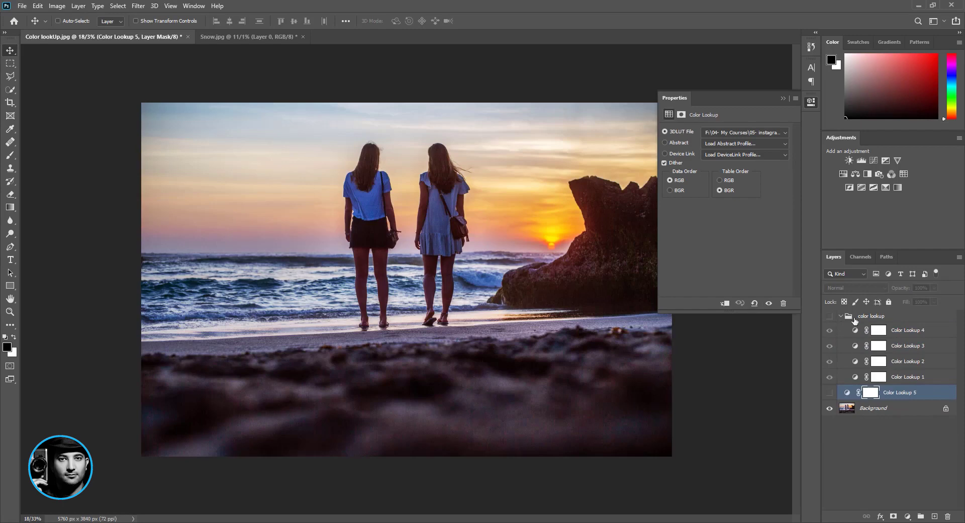
left_click(830, 316)
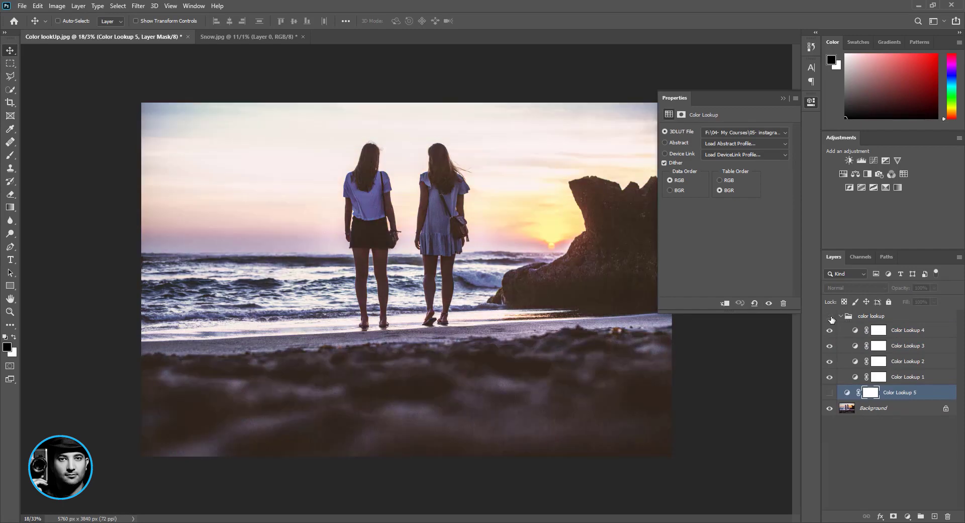
left_click(829, 392)
left_click(829, 392)
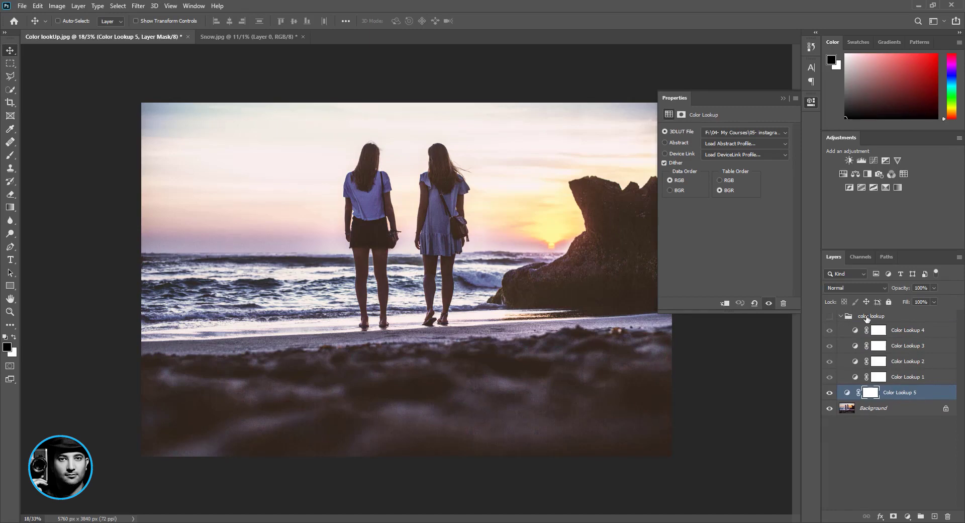
left_click(840, 317)
left_click(830, 330)
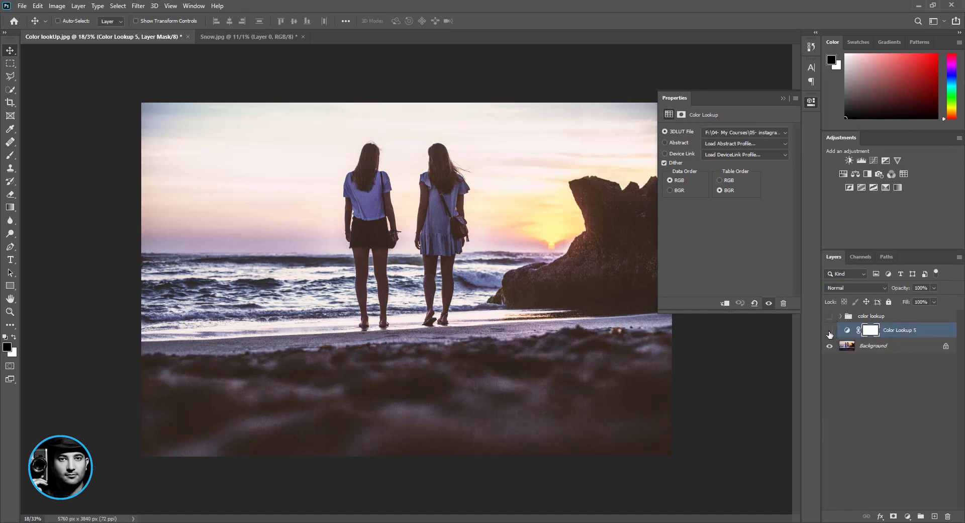
left_click(830, 316)
left_click(830, 330)
left_click(829, 316)
left_click(829, 330)
left_click(829, 330)
left_click(829, 331)
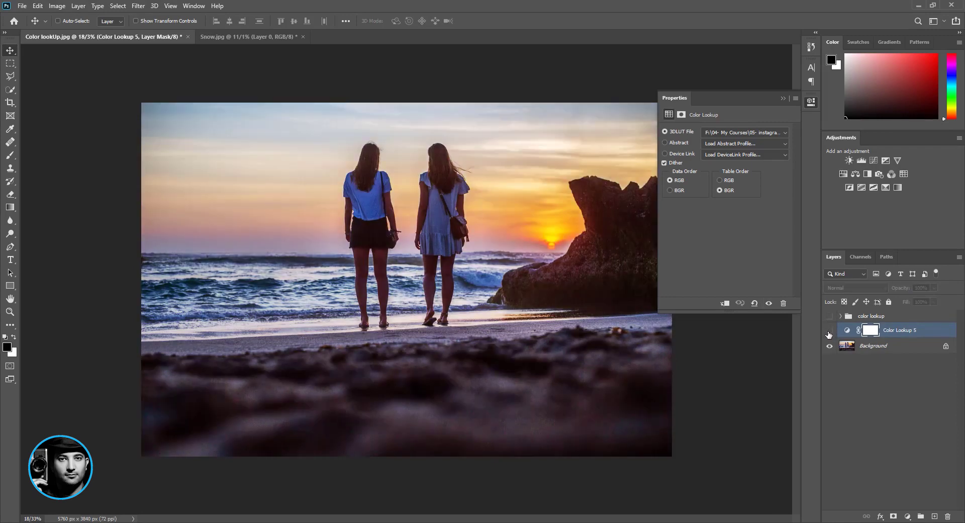